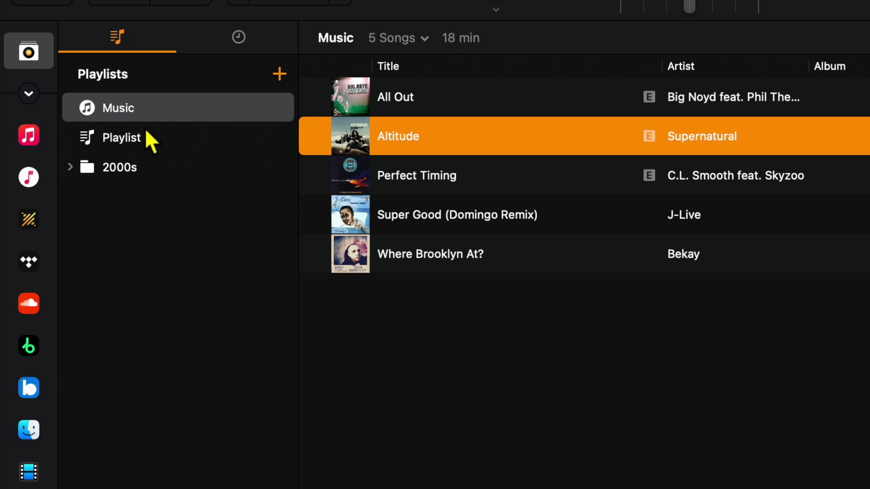
{"action": "left_click", "coordinate": [278, 78]}
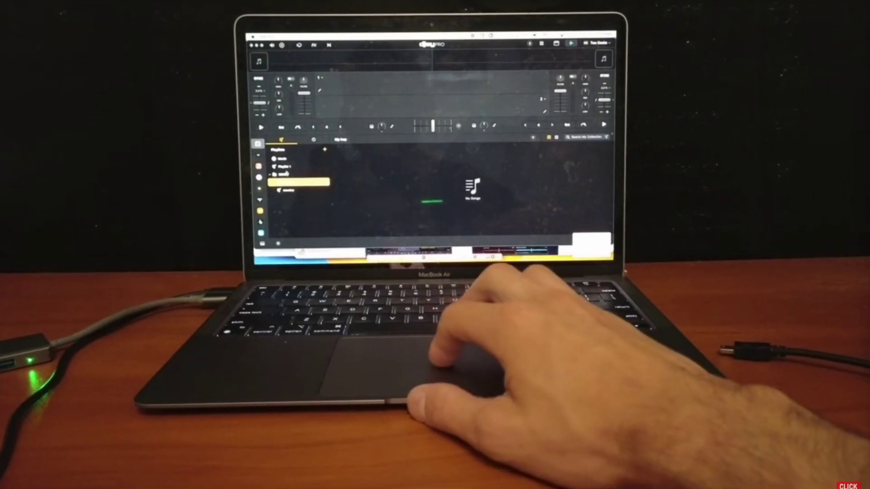
{"action": "left_click", "coordinate": [284, 195]}
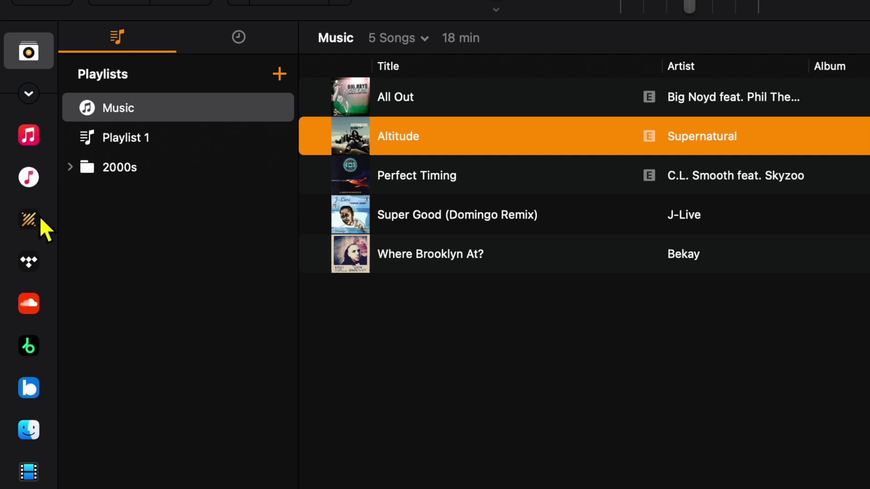
{"action": "left_click", "coordinate": [28, 262]}
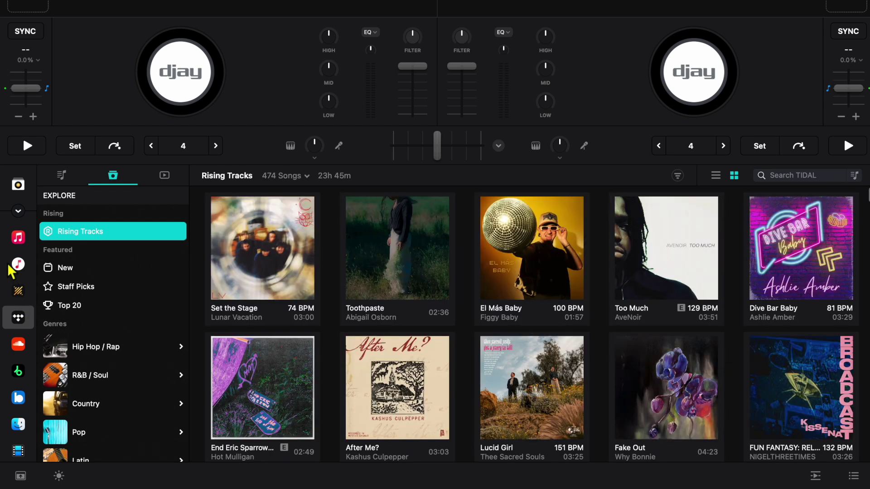
Switch to the Apple Music source and scroll its 1-month free-trial subscription page.
{"action": "left_click", "coordinate": [19, 243]}
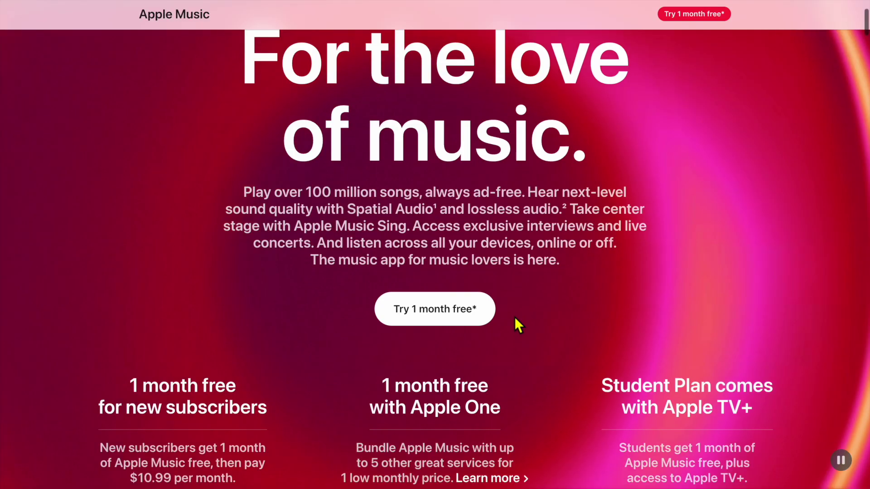
{"action": "scroll", "coordinate": [515, 317], "scroll_direction": "down", "scroll_amount": 1}
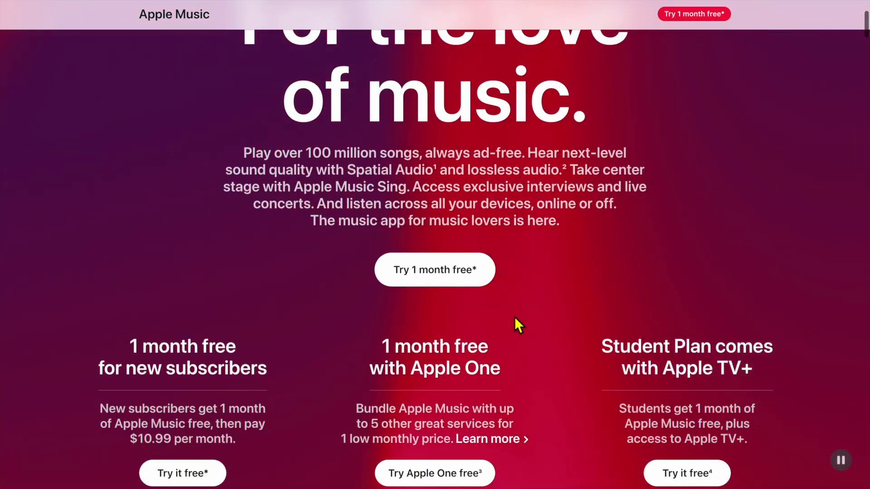
Open TIDAL's djay Pro integration page and read through its Match and Automix details.
{"action": "scroll", "coordinate": [515, 317], "scroll_direction": "down", "scroll_amount": 2}
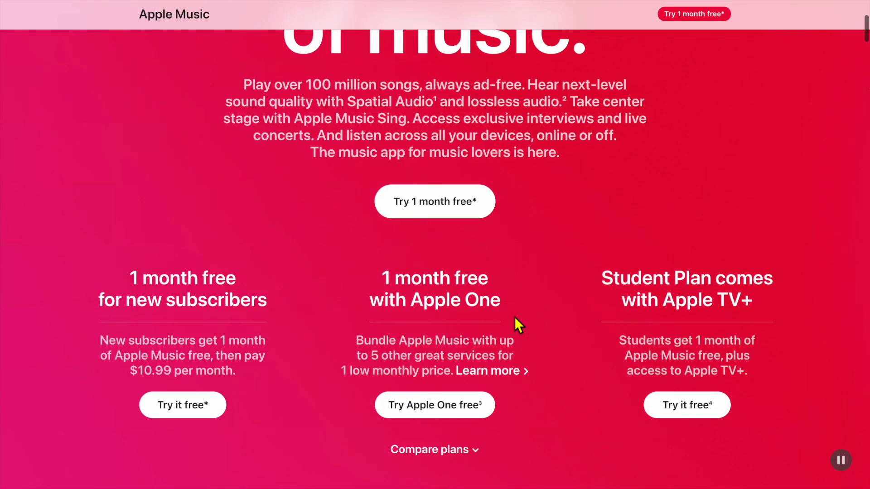
{"action": "scroll", "coordinate": [514, 317], "scroll_direction": "down", "scroll_amount": 3}
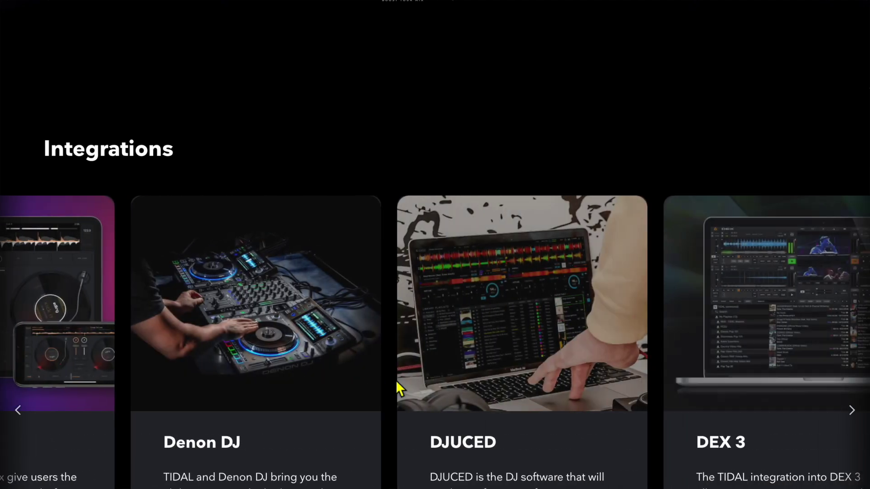
{"action": "scroll", "coordinate": [397, 383], "scroll_direction": "left", "scroll_amount": 5}
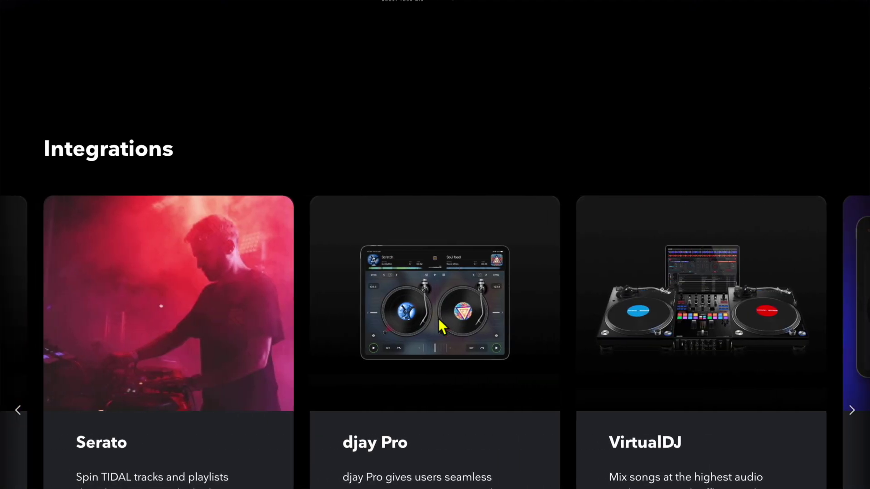
{"action": "scroll", "coordinate": [439, 319], "scroll_direction": "down", "scroll_amount": 4}
{"action": "left_click", "coordinate": [400, 445]}
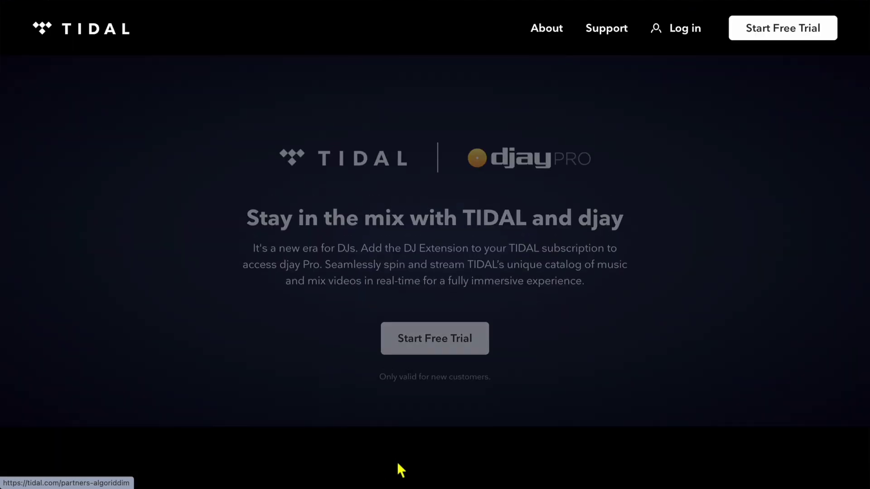
{"action": "scroll", "coordinate": [410, 362], "scroll_direction": "down", "scroll_amount": 8}
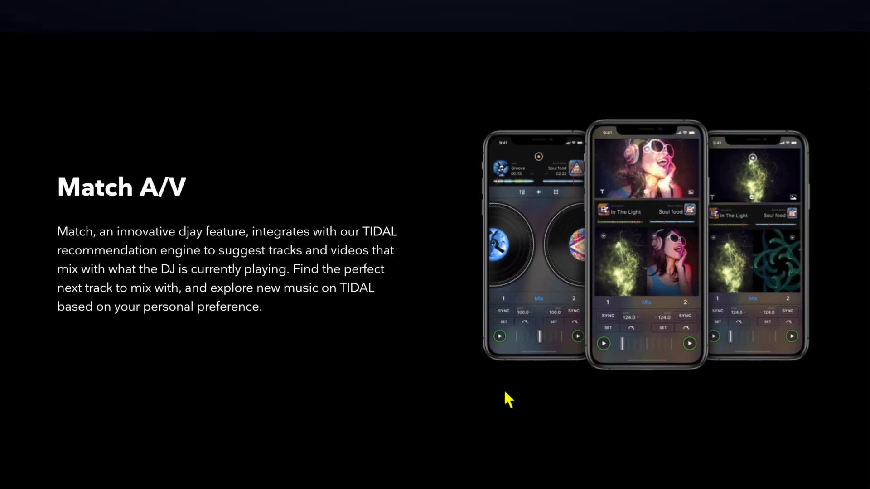
{"action": "scroll", "coordinate": [504, 392], "scroll_direction": "down", "scroll_amount": 6}
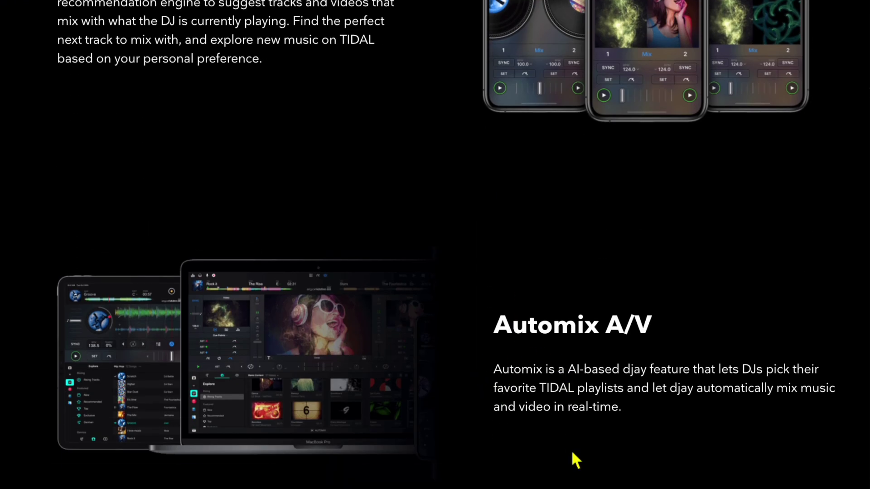
{"action": "scroll", "coordinate": [573, 459], "scroll_direction": "down", "scroll_amount": 5}
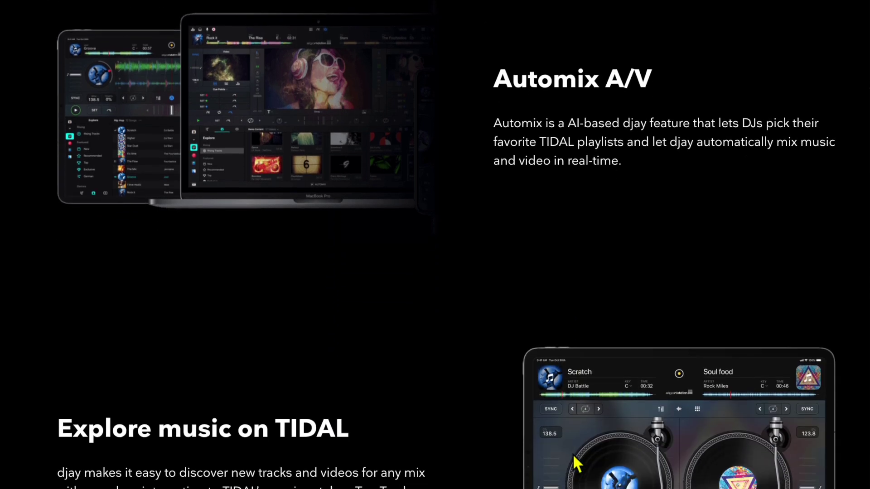
{"action": "scroll", "coordinate": [574, 459], "scroll_direction": "down", "scroll_amount": 3}
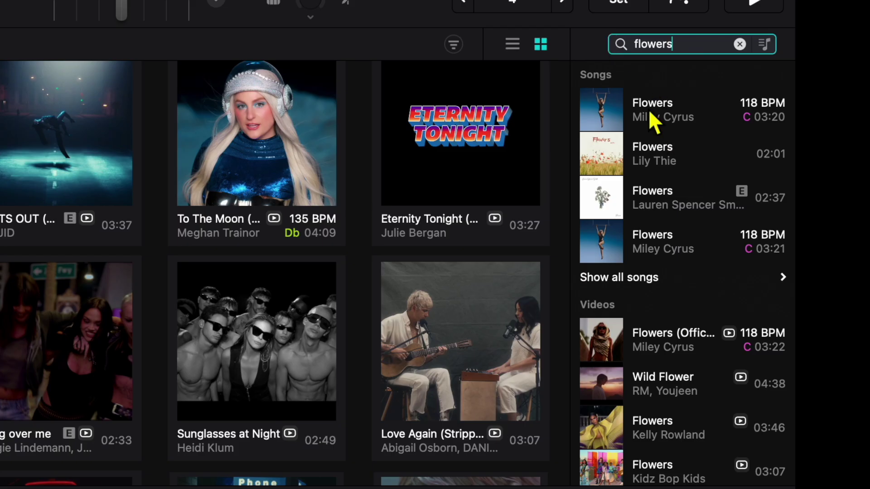
Choose the Flowers (Official Video) result from the 'flowers' TIDAL search and send it to a deck.
{"action": "mouse_move", "coordinate": [621, 101]}
{"action": "scroll", "coordinate": [678, 205], "scroll_direction": "down", "scroll_amount": 1}
{"action": "left_click", "coordinate": [642, 335]}
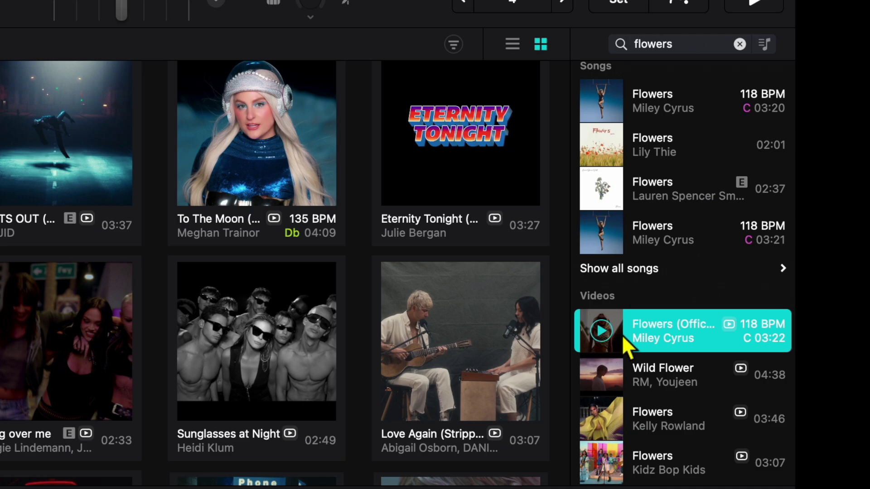
{"action": "double_click", "coordinate": [622, 336]}
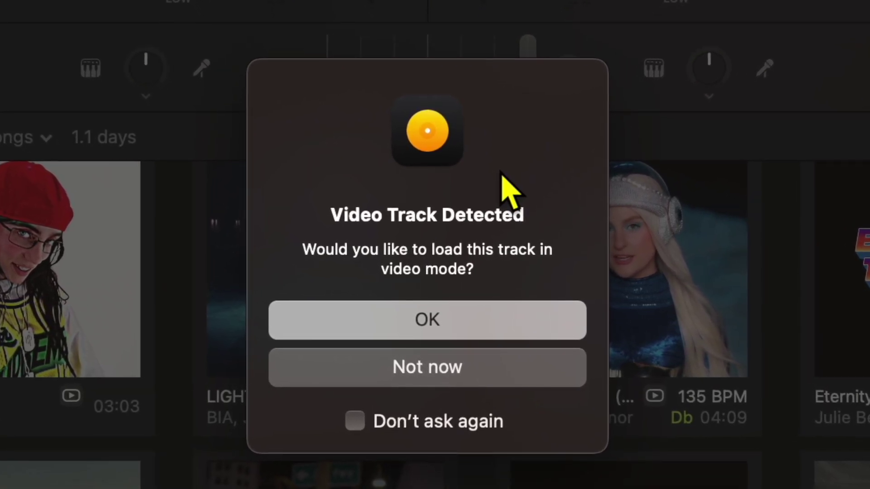
Accept loading Flowers in video mode, then bring up the deck layout options.
{"action": "left_click", "coordinate": [474, 327]}
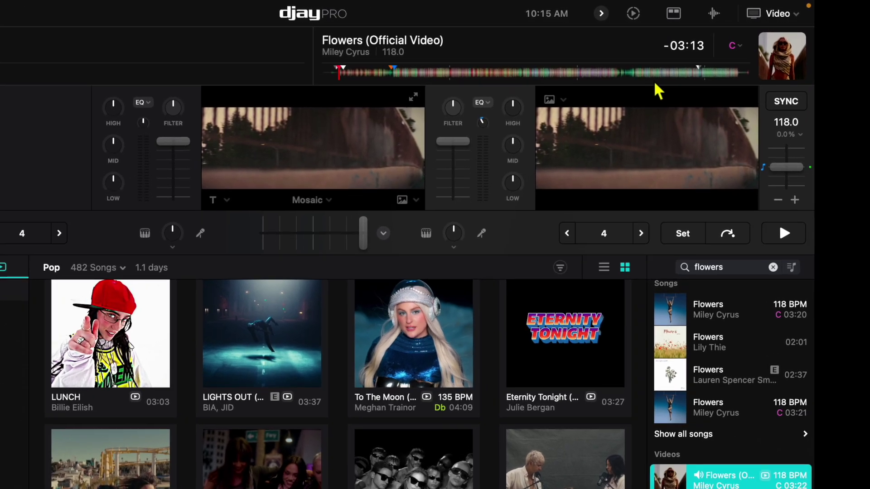
{"action": "left_click", "coordinate": [778, 13]}
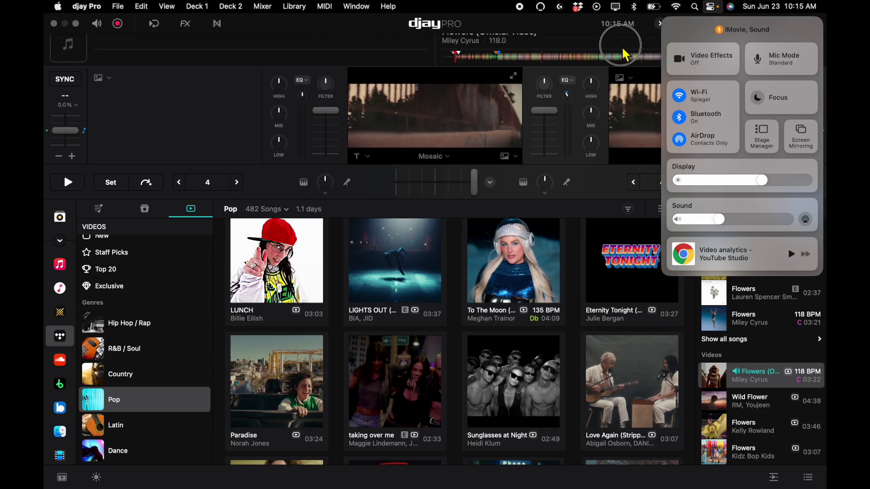
Try the compact deck layout, sampler pads and video effects row, staying in the Video layout.
{"action": "left_click", "coordinate": [541, 6]}
{"action": "left_click", "coordinate": [725, 26]}
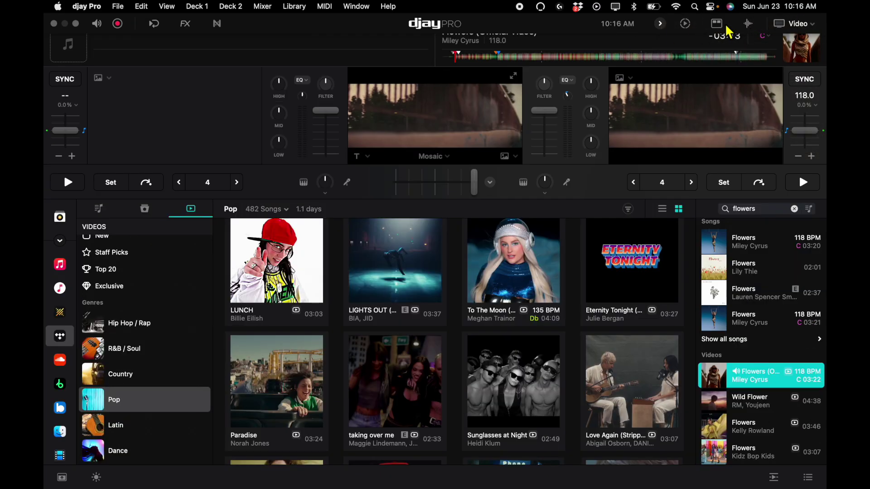
{"action": "left_click", "coordinate": [686, 26]}
{"action": "left_click", "coordinate": [685, 26]}
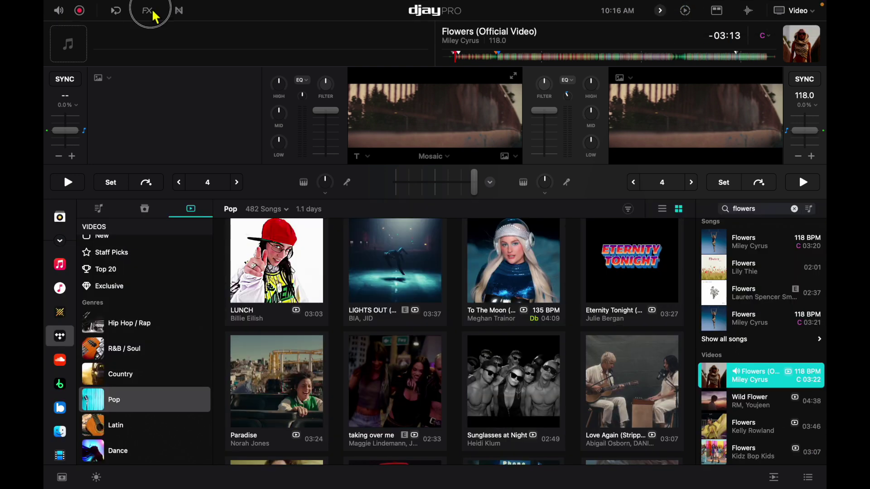
{"action": "left_click", "coordinate": [148, 11]}
{"action": "left_click", "coordinate": [151, 12]}
{"action": "left_click", "coordinate": [790, 11]}
{"action": "left_click", "coordinate": [480, 151]}
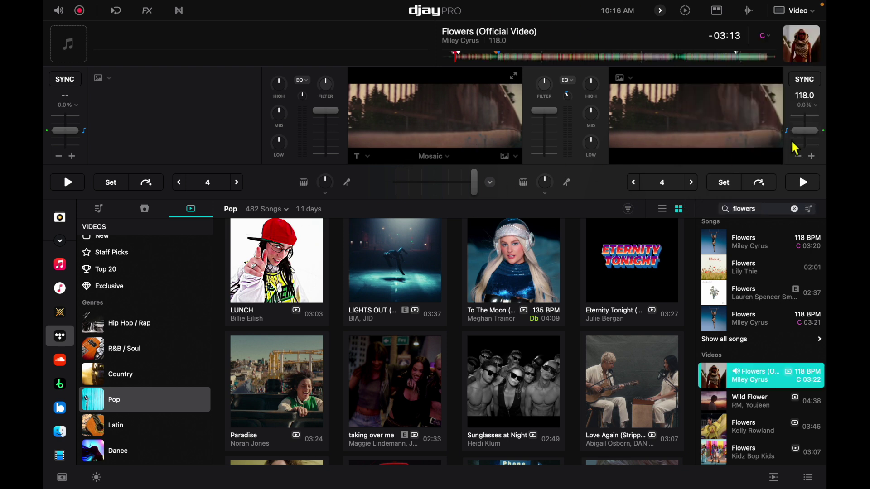
Play the Flowers video on the right deck with its channel volume pulled down, then pause it.
{"action": "left_click", "coordinate": [802, 183]}
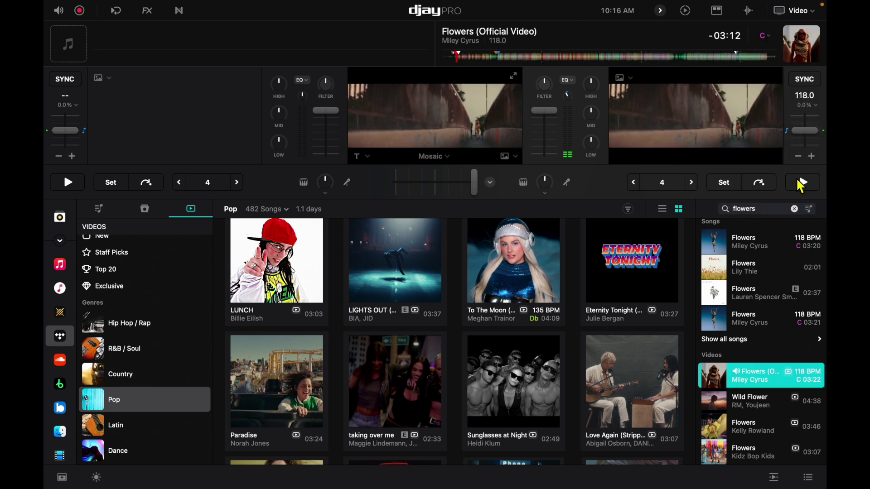
{"action": "left_click_drag", "start_coordinate": [560, 115], "coordinate": [566, 220]}
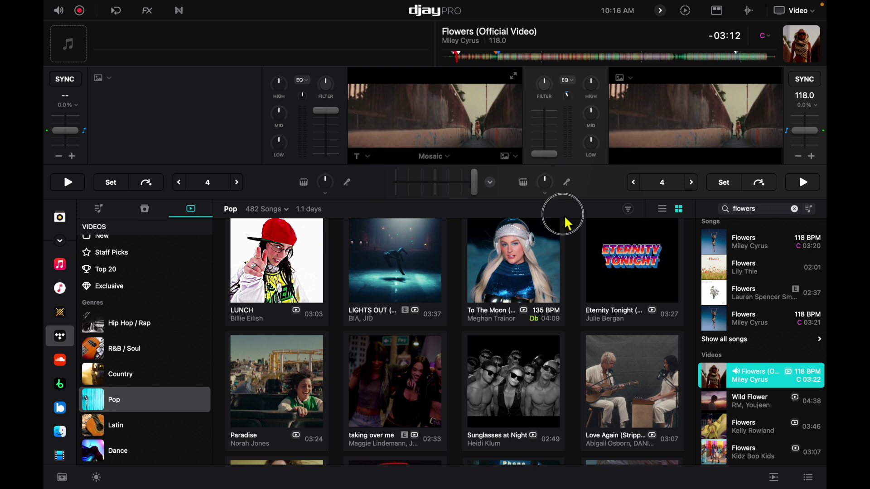
{"action": "left_click", "coordinate": [808, 190]}
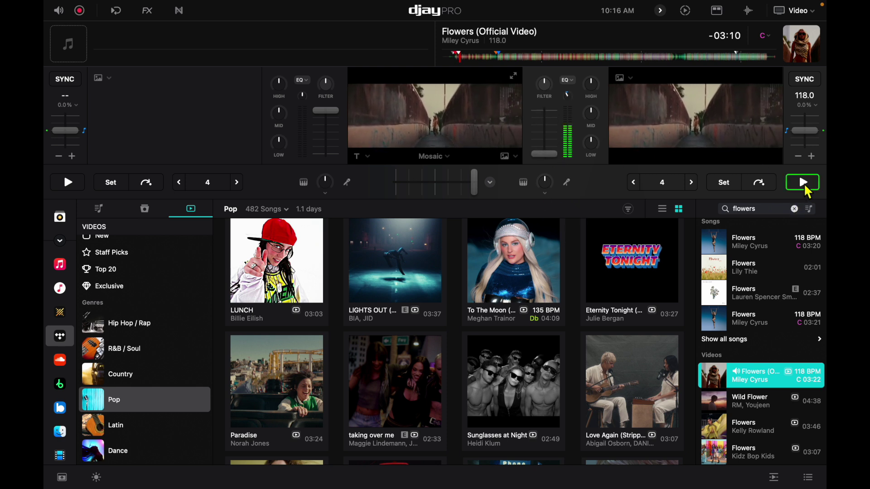
{"action": "left_click", "coordinate": [807, 186]}
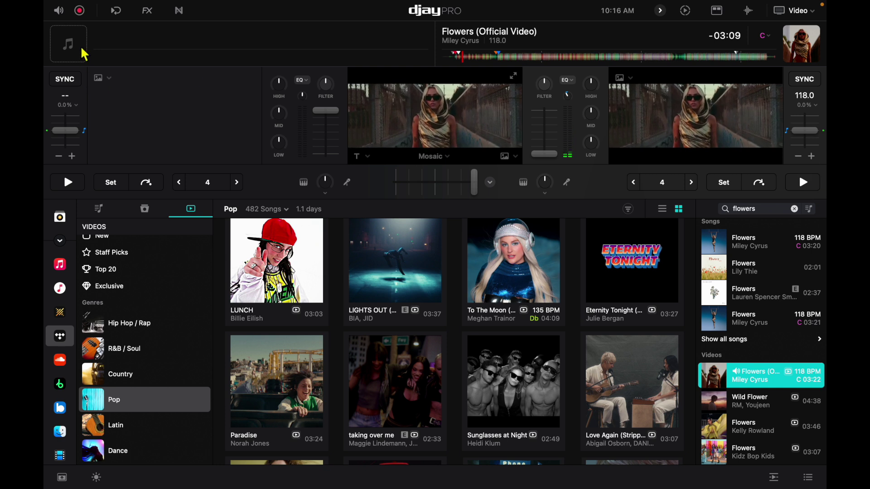
Load LUNCH onto the left deck, preview it, and crossfade the video toward it.
{"action": "left_click_drag", "start_coordinate": [260, 292], "coordinate": [70, 56]}
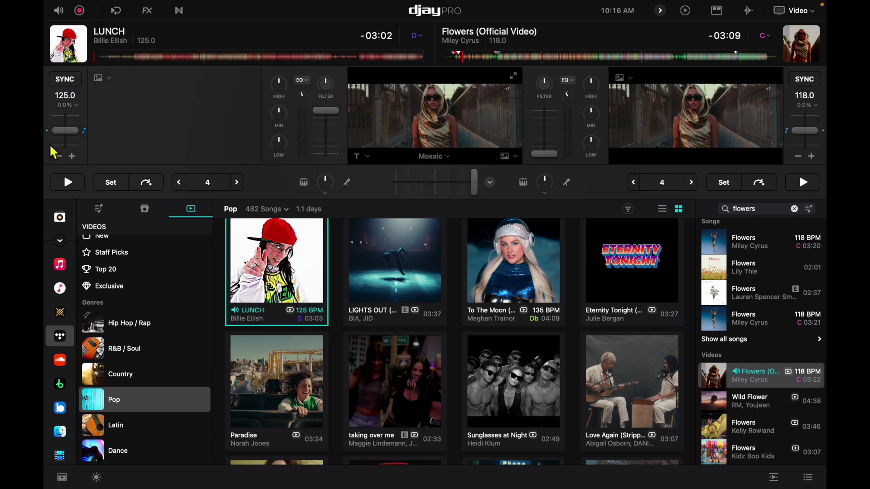
{"action": "left_click", "coordinate": [68, 183]}
{"action": "left_click", "coordinate": [165, 55]}
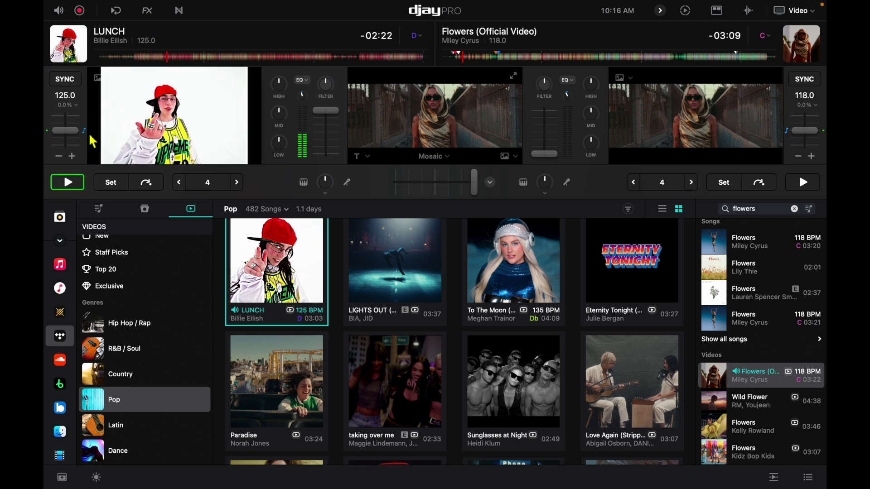
{"action": "left_click", "coordinate": [68, 182]}
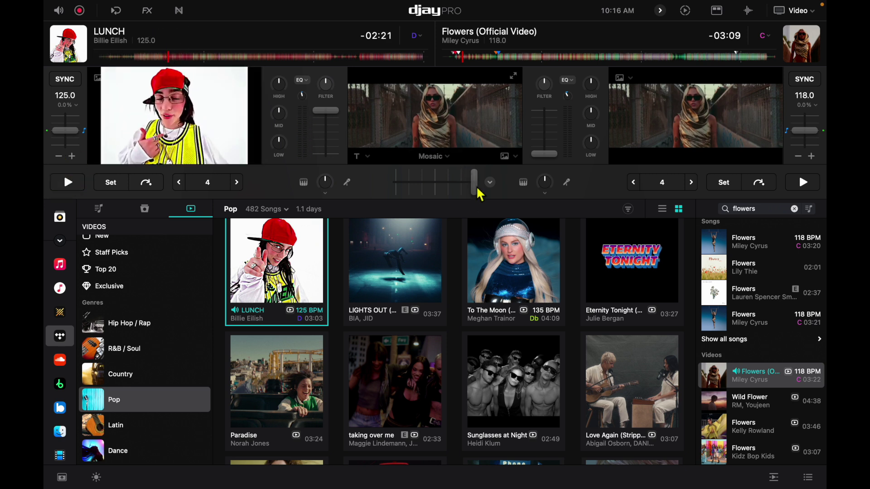
{"action": "left_click_drag", "start_coordinate": [477, 188], "coordinate": [376, 195]}
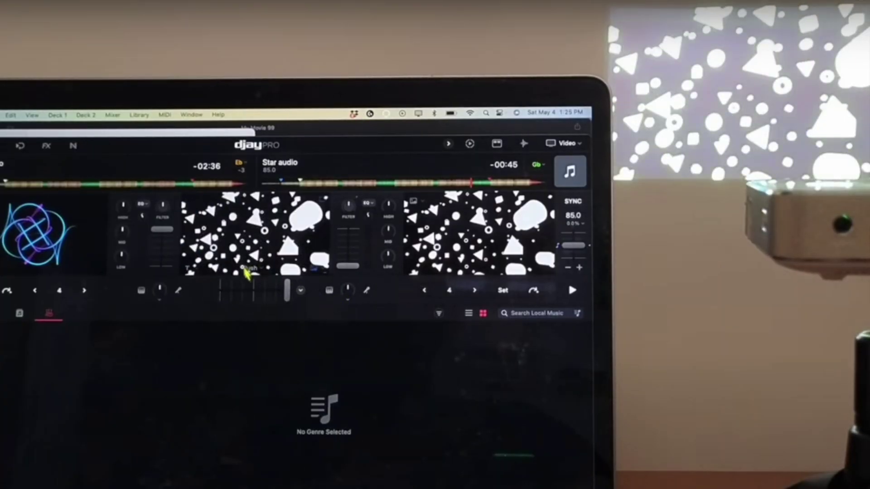
Check the video transition options, then crossfade the video output fully to deck 2.
{"action": "left_click", "coordinate": [248, 268]}
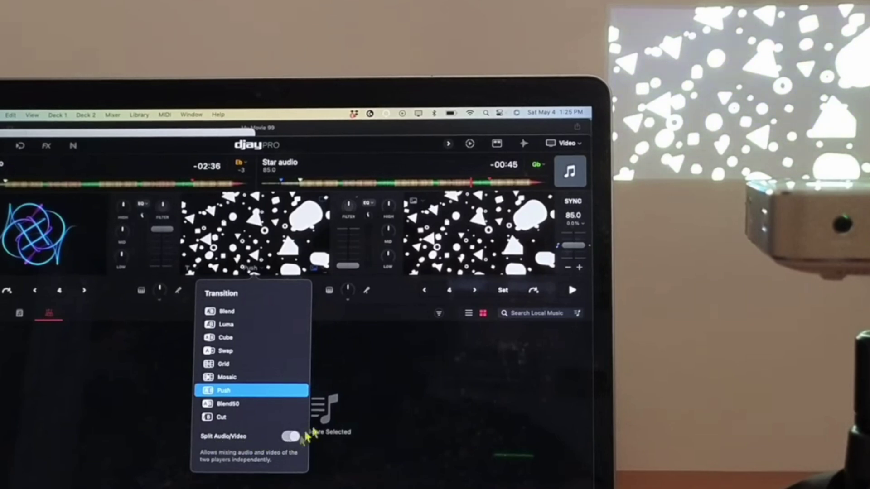
{"action": "left_click", "coordinate": [408, 385]}
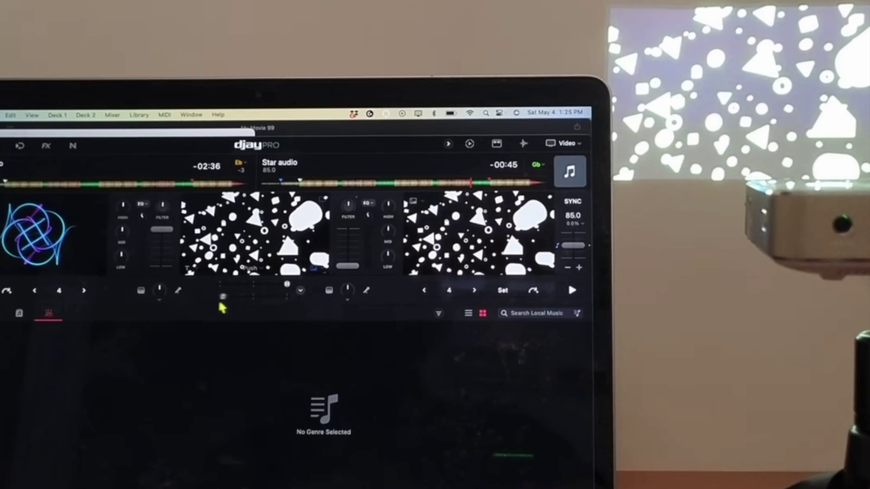
{"action": "left_click_drag", "start_coordinate": [222, 308], "coordinate": [283, 302]}
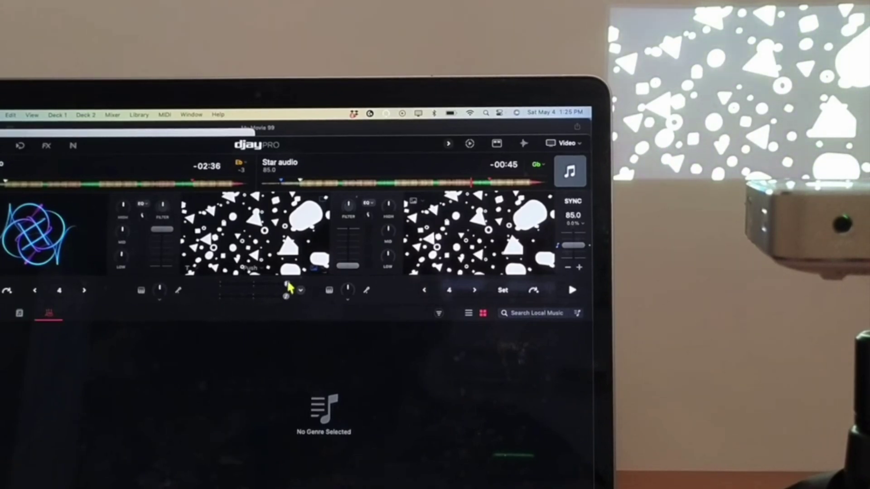
{"action": "left_click_drag", "start_coordinate": [222, 287], "coordinate": [304, 286]}
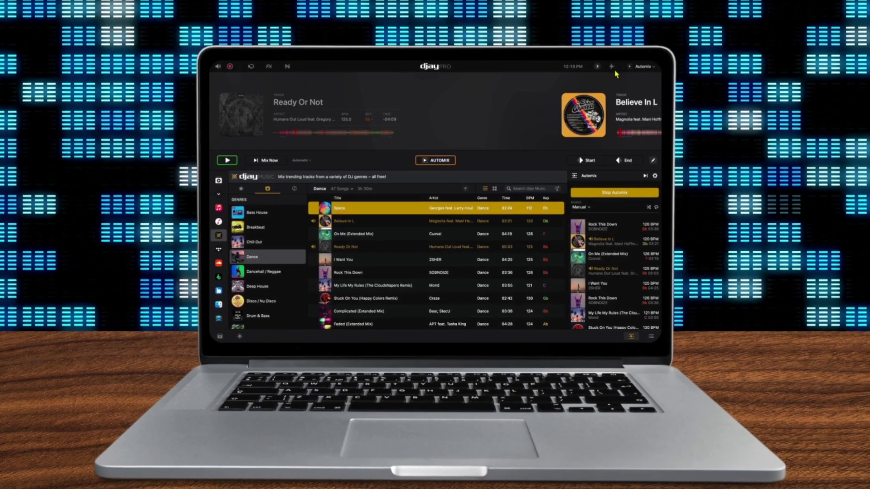
Show full-width waveforms and review Automix preferences, leaving Transition on Automatic.
{"action": "left_click", "coordinate": [612, 66]}
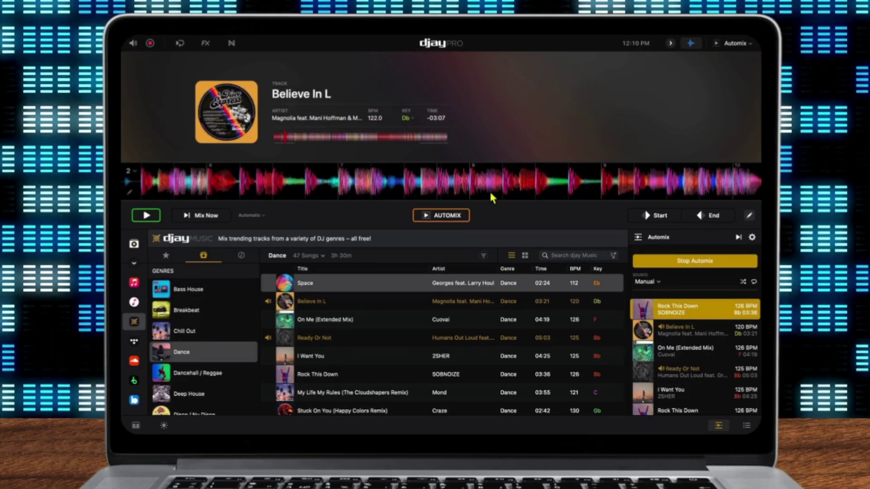
{"action": "left_click", "coordinate": [753, 237]}
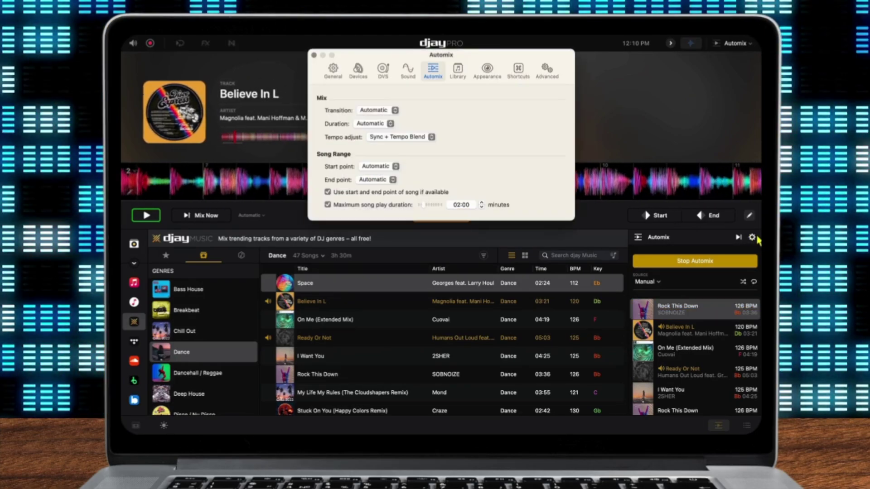
{"action": "left_click", "coordinate": [393, 109]}
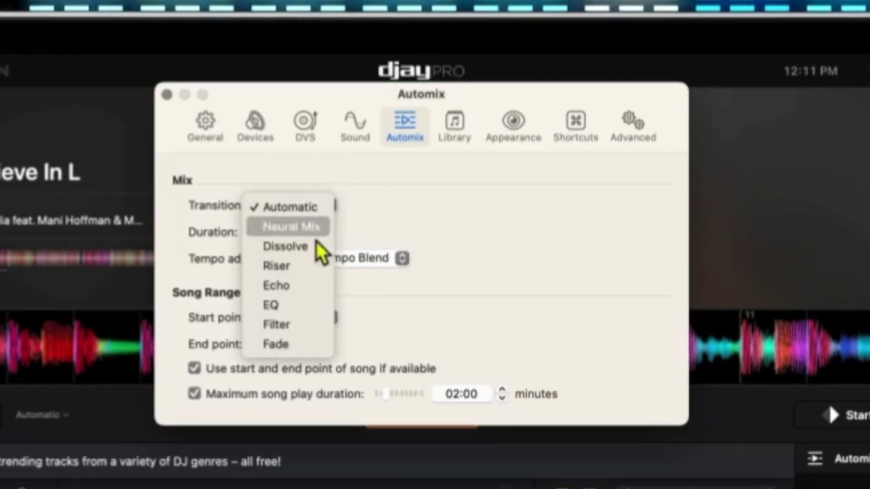
{"action": "left_click", "coordinate": [521, 252]}
{"action": "left_click", "coordinate": [796, 231]}
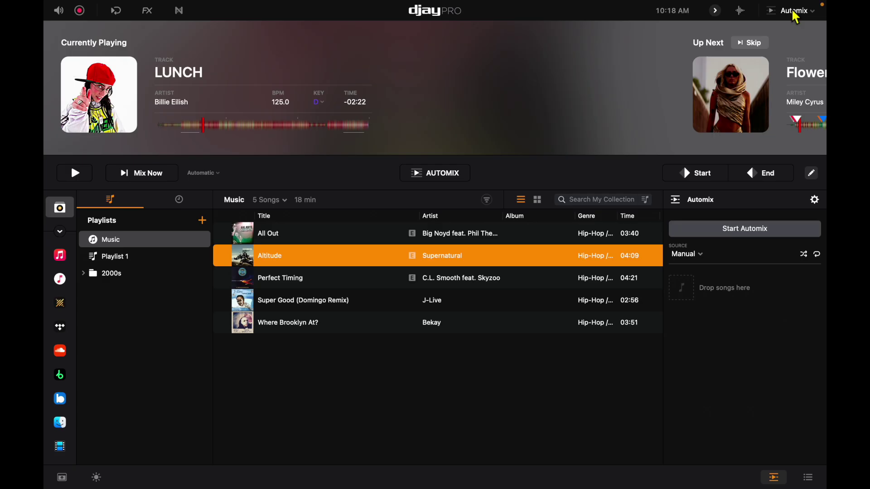
Switch to the Two Decks layout and then back to the Automix layout.
{"action": "left_click", "coordinate": [793, 10]}
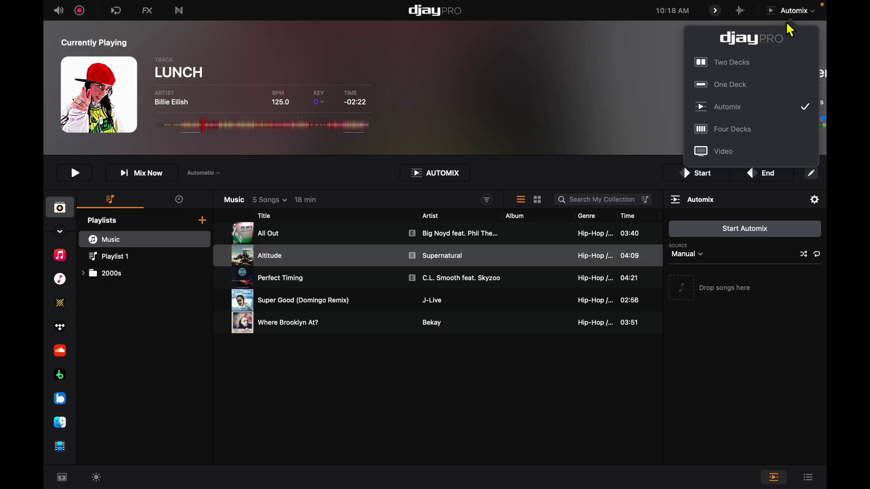
{"action": "left_click", "coordinate": [751, 68]}
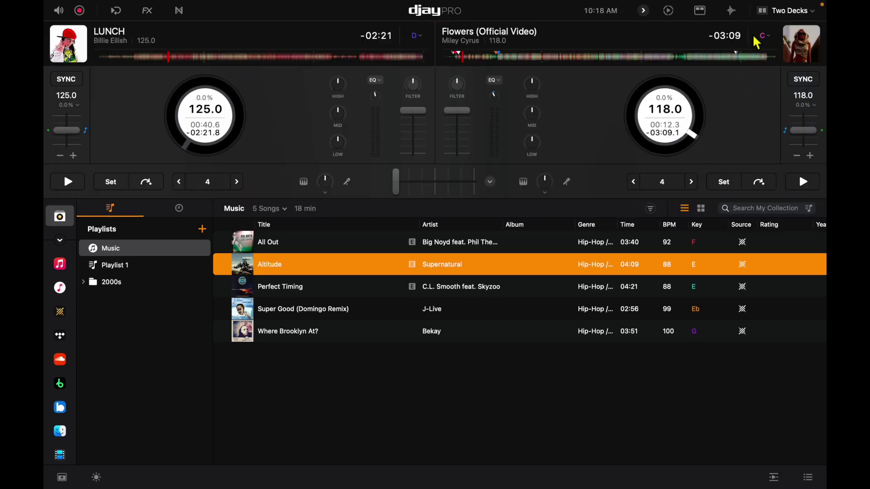
{"action": "left_click", "coordinate": [786, 13]}
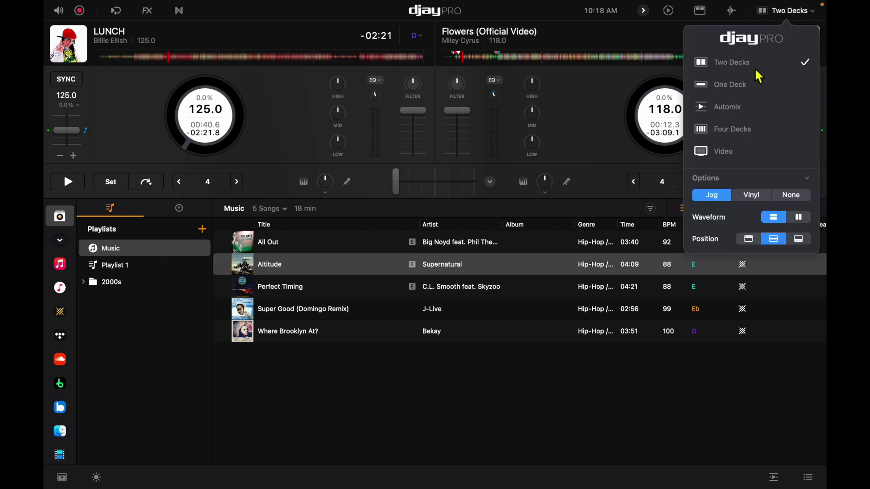
{"action": "left_click", "coordinate": [742, 111]}
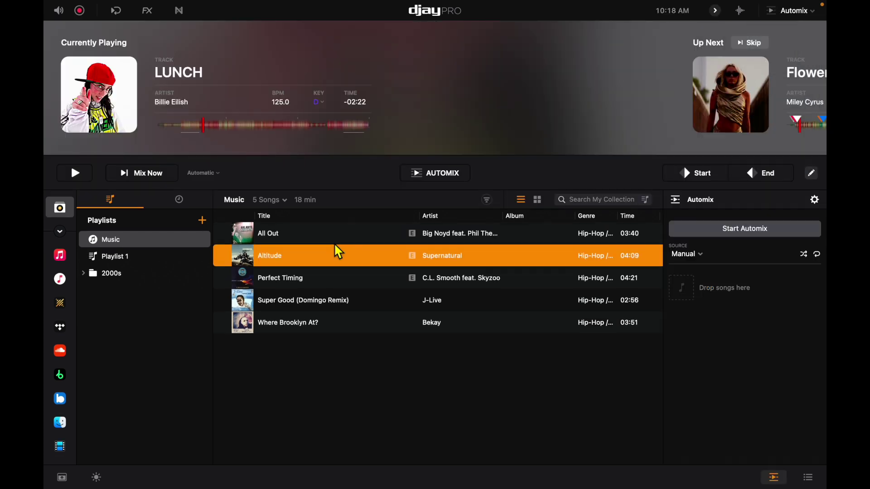
Load Super Good (Domingo Remix) from the 2000s playlist and show full-width waveforms.
{"action": "left_click", "coordinate": [119, 277]}
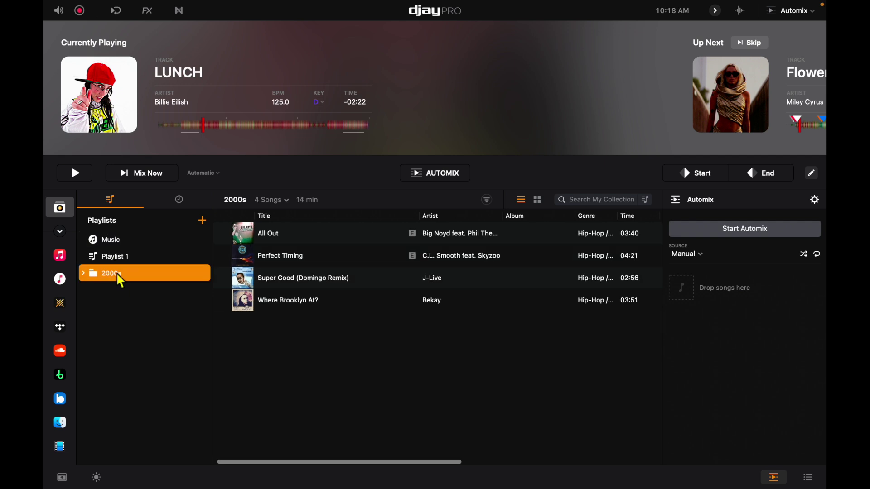
{"action": "left_click", "coordinate": [362, 281]}
{"action": "double_click", "coordinate": [362, 282]}
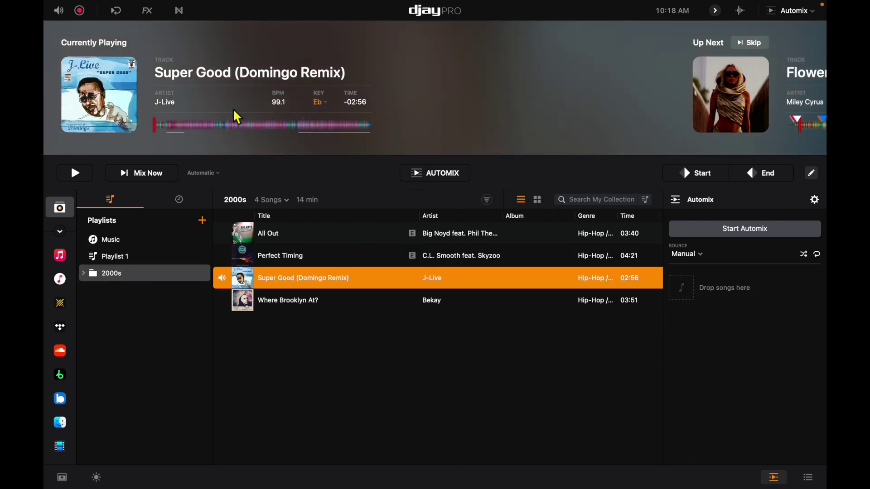
{"action": "left_click", "coordinate": [403, 300]}
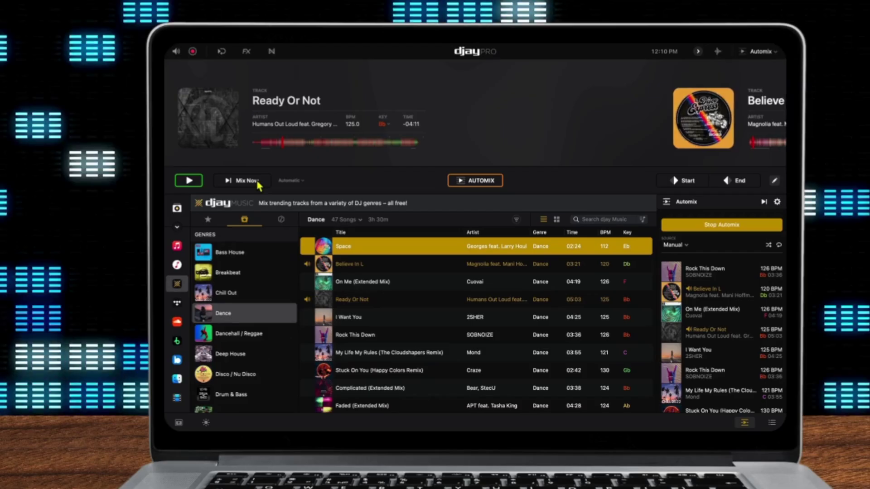
{"action": "left_click", "coordinate": [717, 51]}
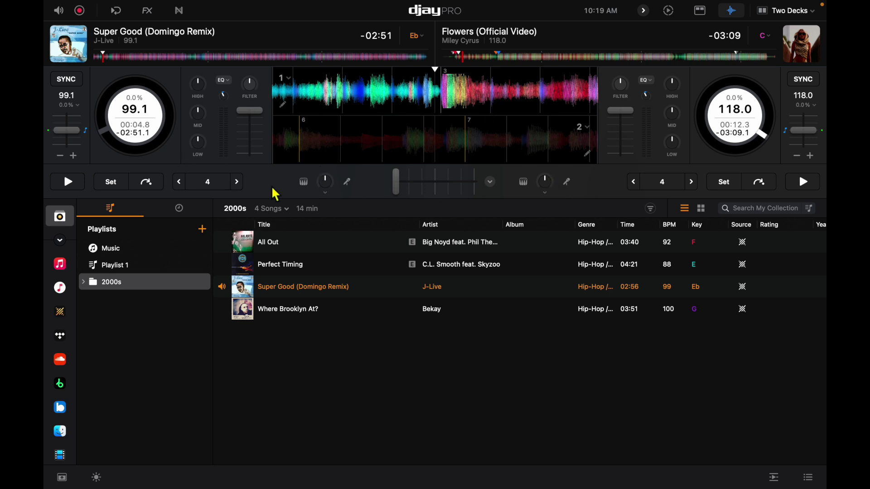
Try the Four Decks layout, then return to Two Decks.
{"action": "left_click", "coordinate": [786, 10]}
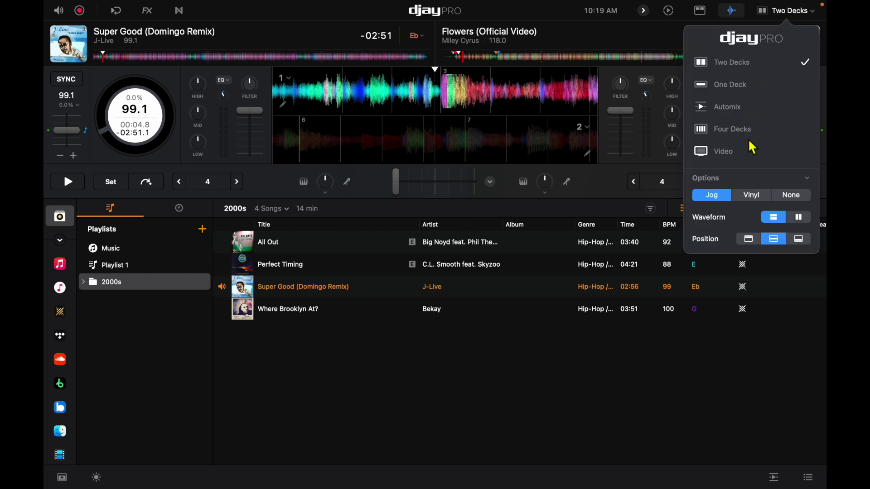
{"action": "left_click", "coordinate": [752, 132]}
{"action": "left_click", "coordinate": [784, 10]}
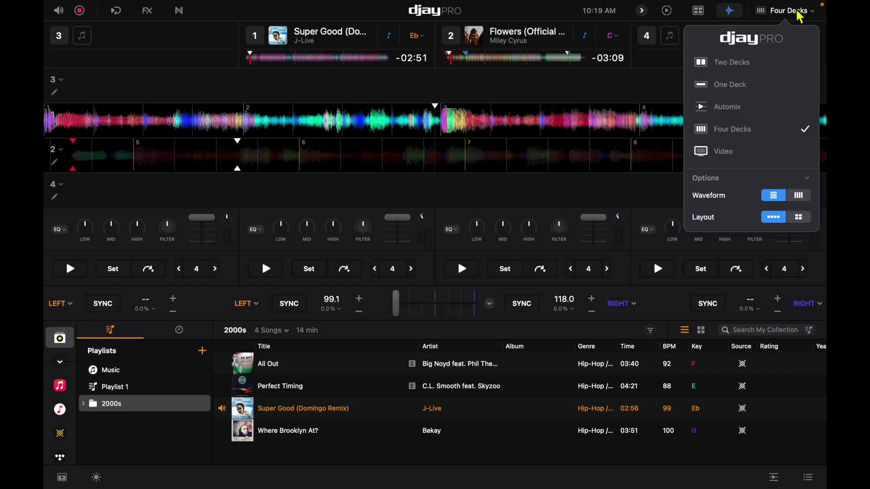
{"action": "left_click", "coordinate": [746, 60]}
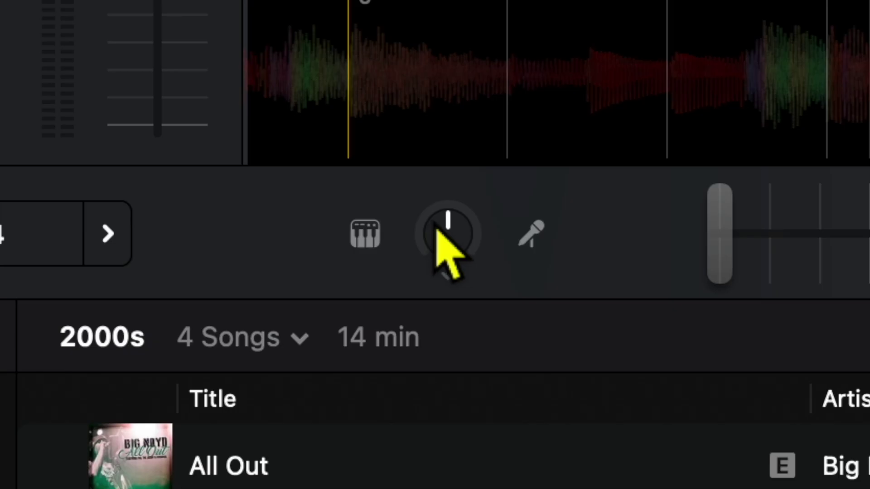
Turn deck 1's Neural Mix knob from instrumental over to full acappella.
{"action": "left_click_drag", "start_coordinate": [325, 186], "coordinate": [351, 266]}
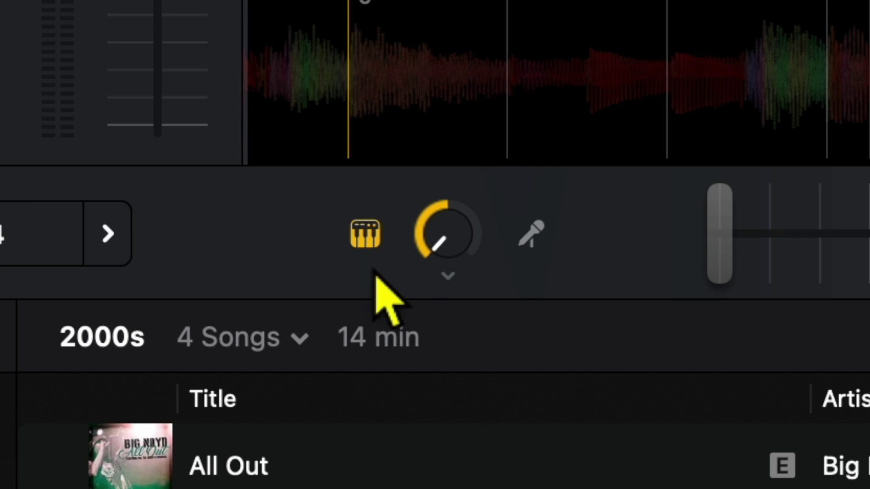
{"action": "left_click", "coordinate": [430, 215]}
{"action": "left_click_drag", "start_coordinate": [431, 214], "coordinate": [569, 19]}
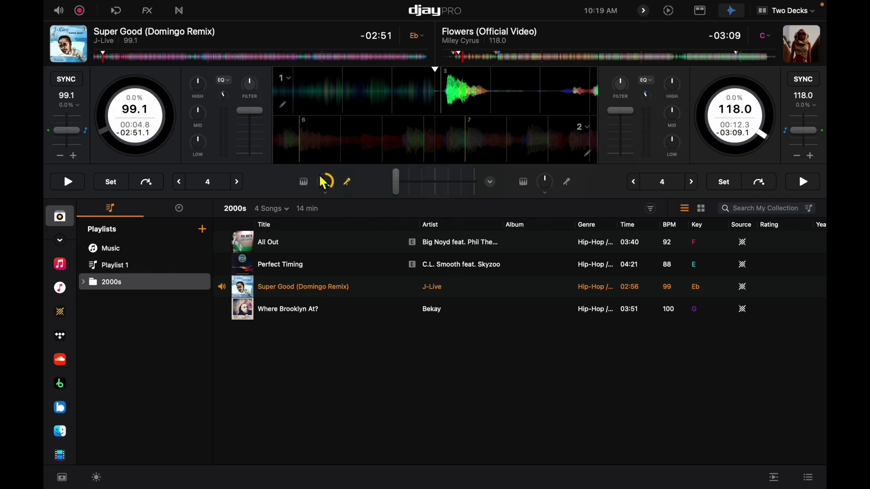
{"action": "mouse_move", "coordinate": [698, 5]}
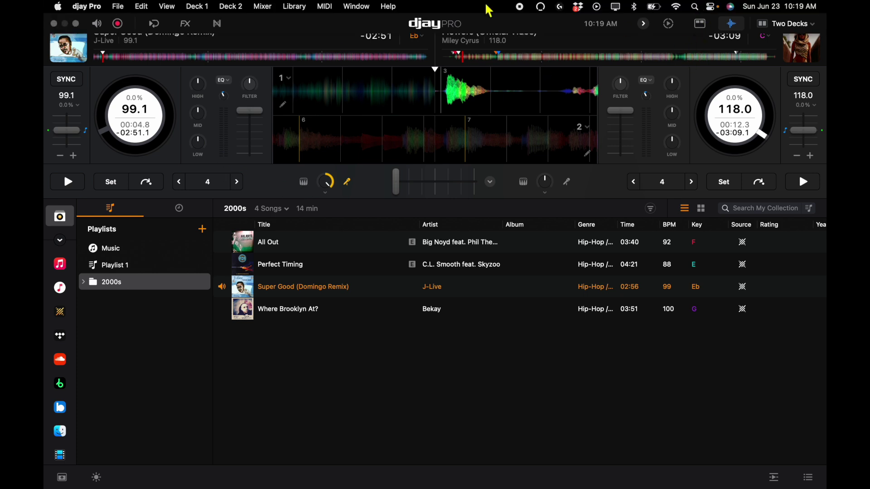
{"action": "left_click", "coordinate": [179, 13]}
{"action": "left_click", "coordinate": [180, 13]}
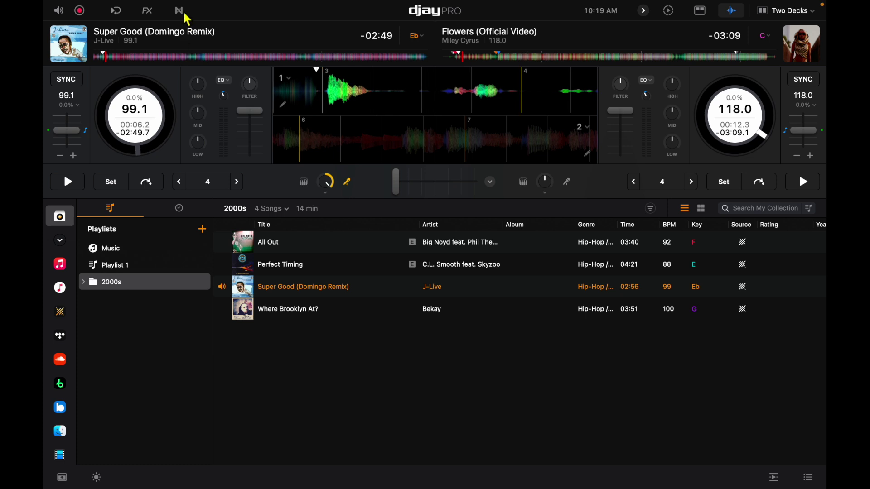
Set Neural Mix to Drums - Harmonic - Vocals mode and partly lower deck 1's Drums slider.
{"action": "left_click", "coordinate": [179, 12]}
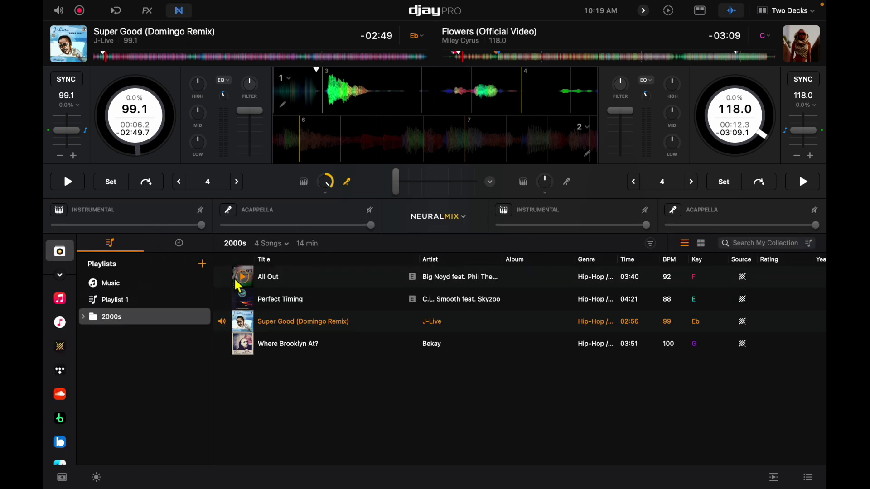
{"action": "left_click", "coordinate": [456, 218]}
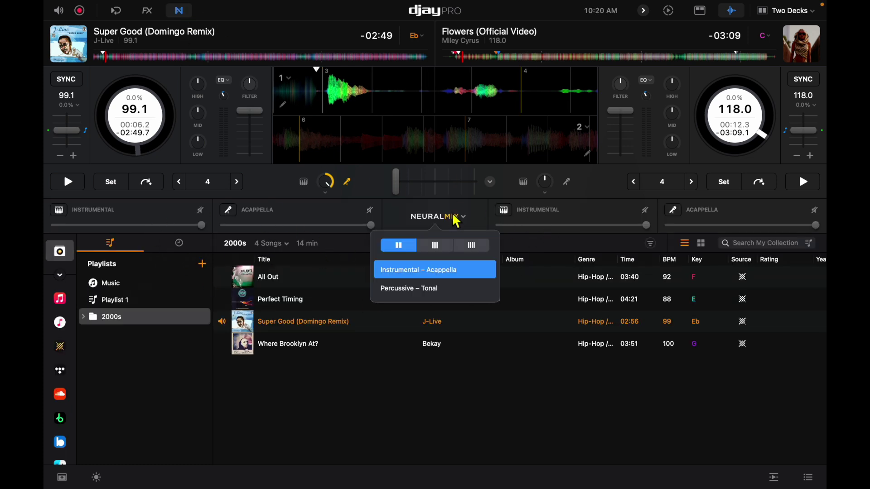
{"action": "left_click", "coordinate": [441, 245]}
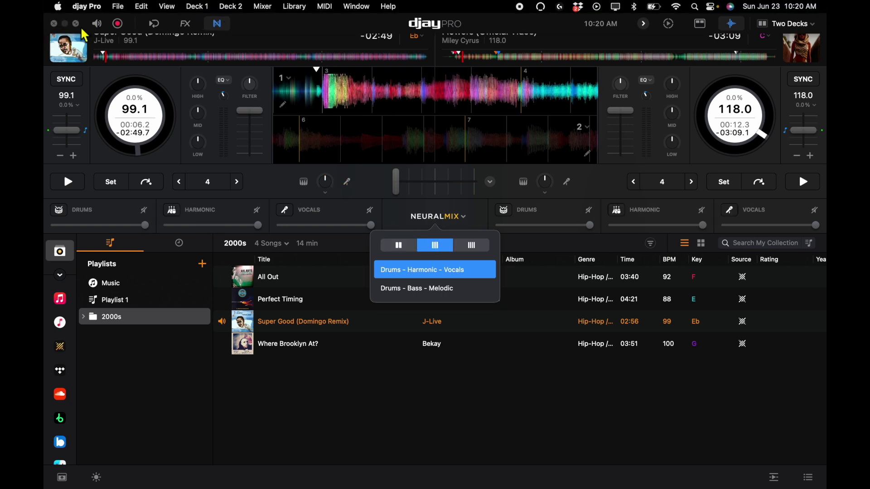
{"action": "left_click", "coordinate": [406, 302]}
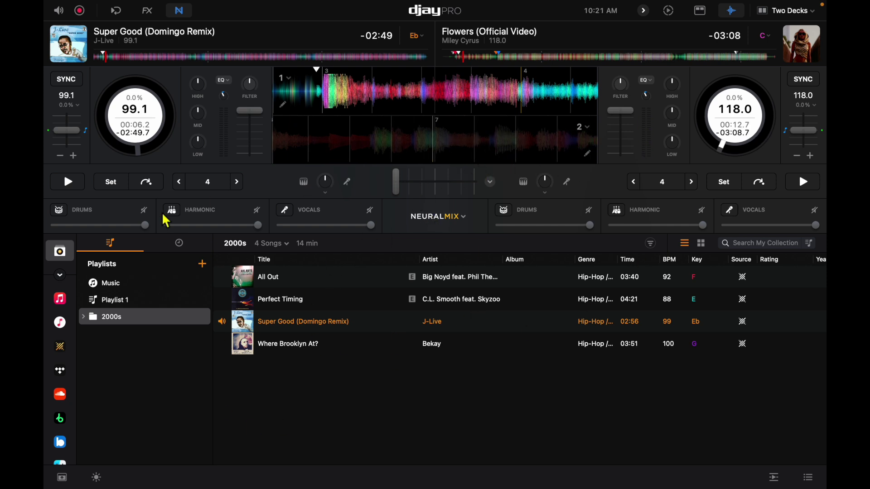
{"action": "left_click_drag", "start_coordinate": [146, 226], "coordinate": [116, 226]}
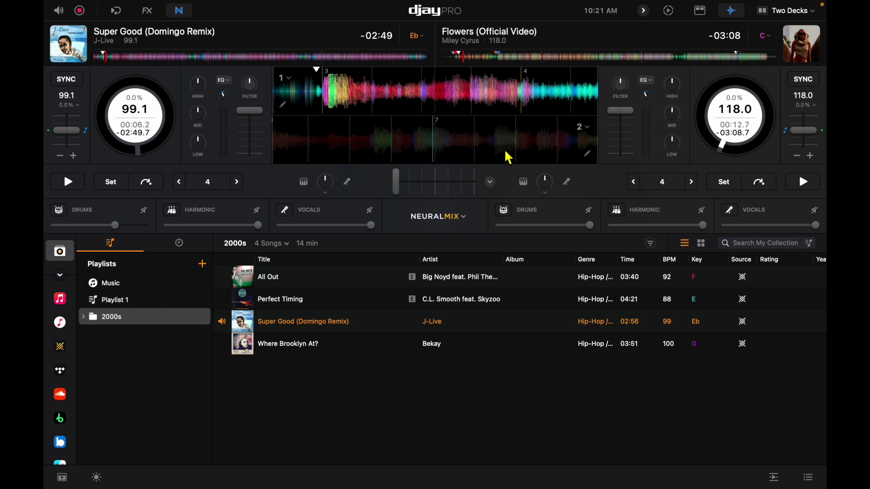
Open the Deep House looper and layer the Kicks 3, Claps 4, Hats 3 and Fx 2 loops.
{"action": "left_click", "coordinate": [672, 10]}
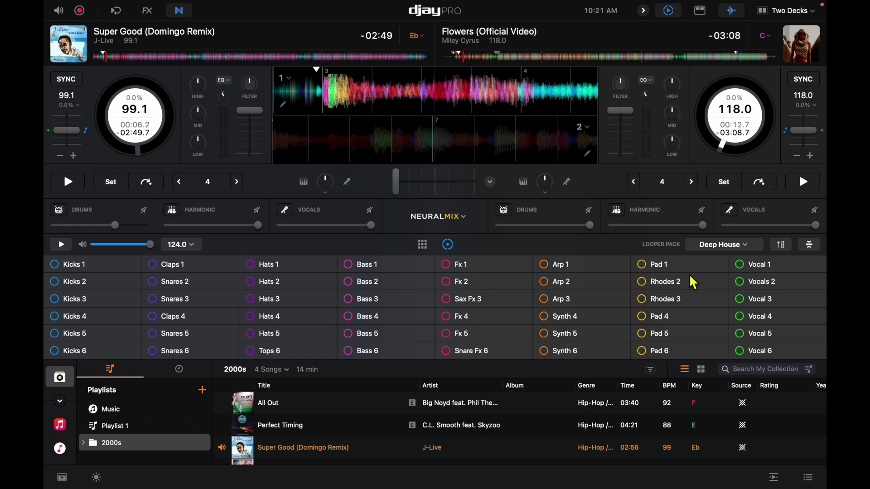
{"action": "left_click", "coordinate": [82, 302]}
{"action": "left_click", "coordinate": [233, 316]}
{"action": "left_click", "coordinate": [256, 300]}
{"action": "left_click", "coordinate": [465, 288]}
Stop the Hats 3 loop and looper playback, then view the Sampler pads and return to Looper.
{"action": "left_click", "coordinate": [267, 299]}
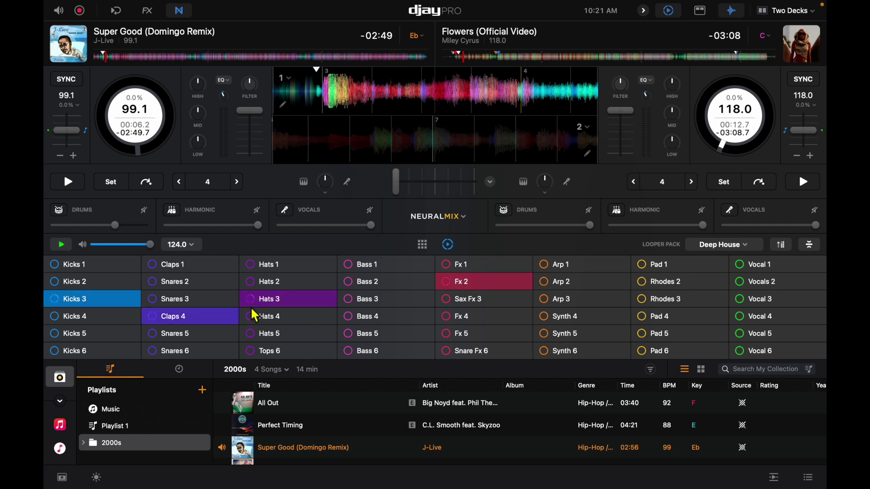
{"action": "left_click", "coordinate": [71, 300]}
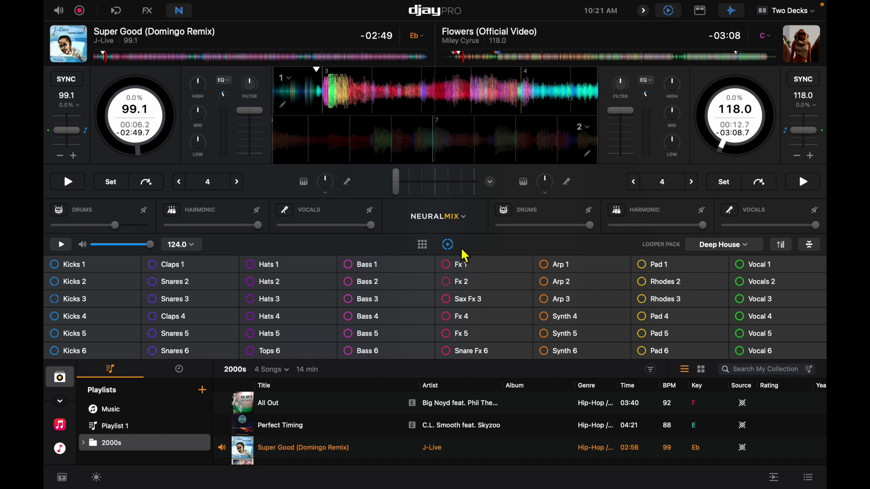
{"action": "left_click", "coordinate": [423, 245]}
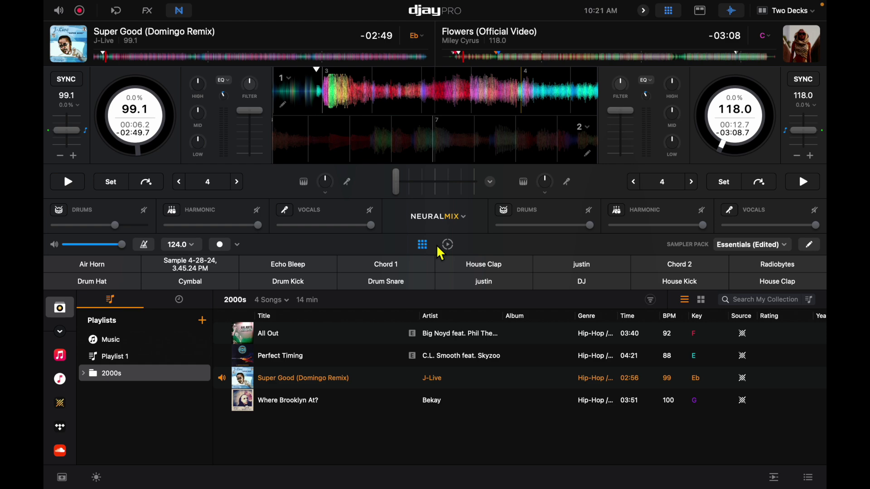
{"action": "left_click", "coordinate": [447, 246]}
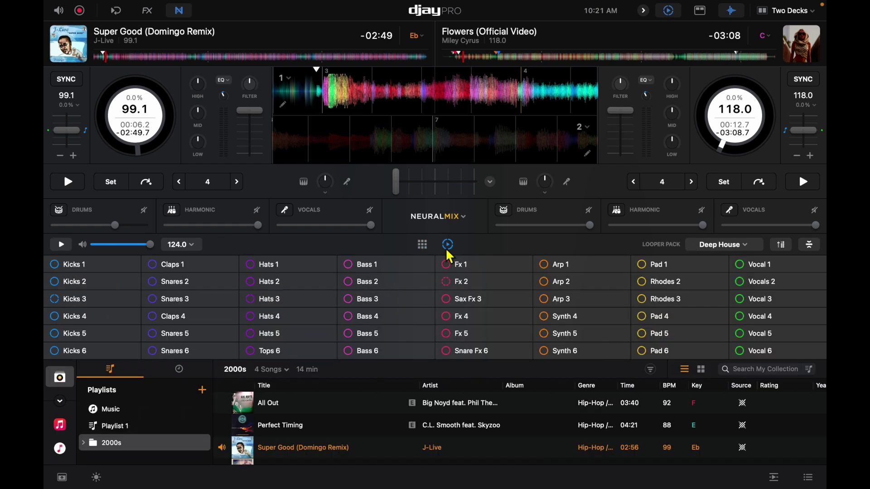